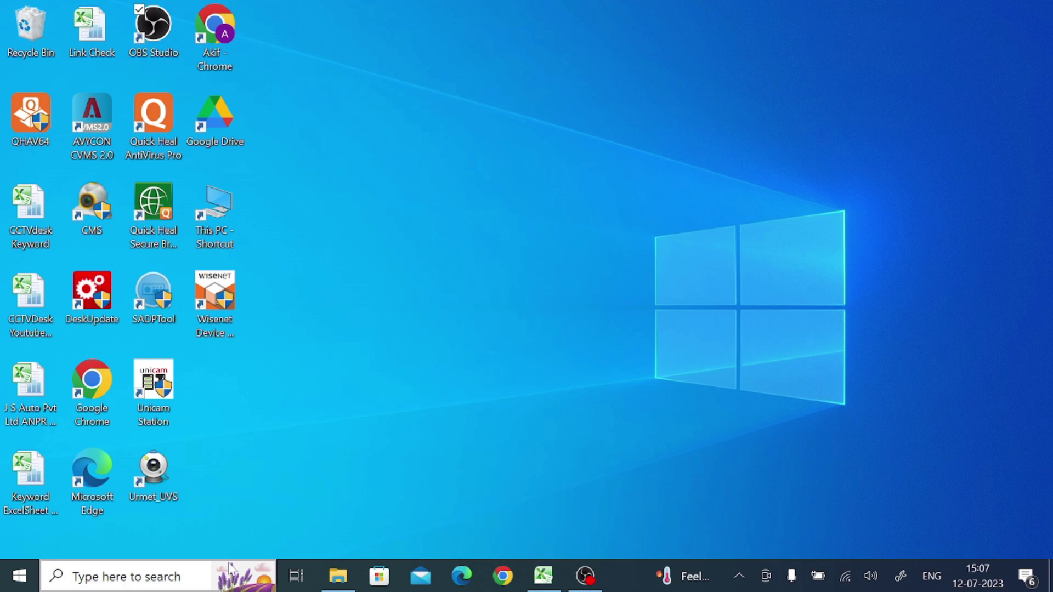
# In Chrome, search Google for 'pnp cam for windows' and open the CCTV Desk PnPCam article
pyautogui.click(501, 583)
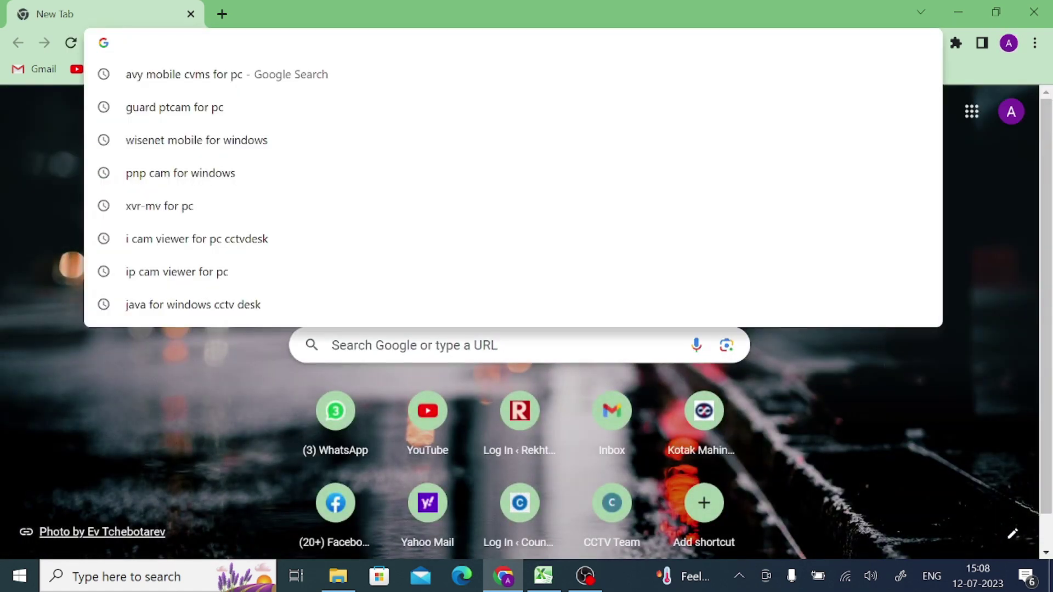
pyautogui.write('p')
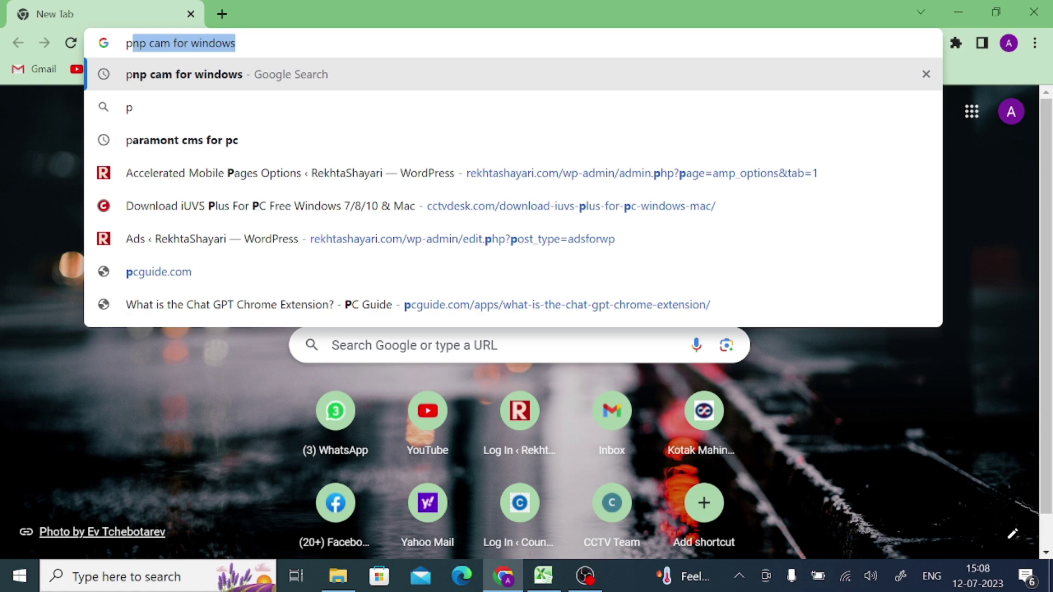
pyautogui.write('np cam for windows')
pyautogui.press('Return')
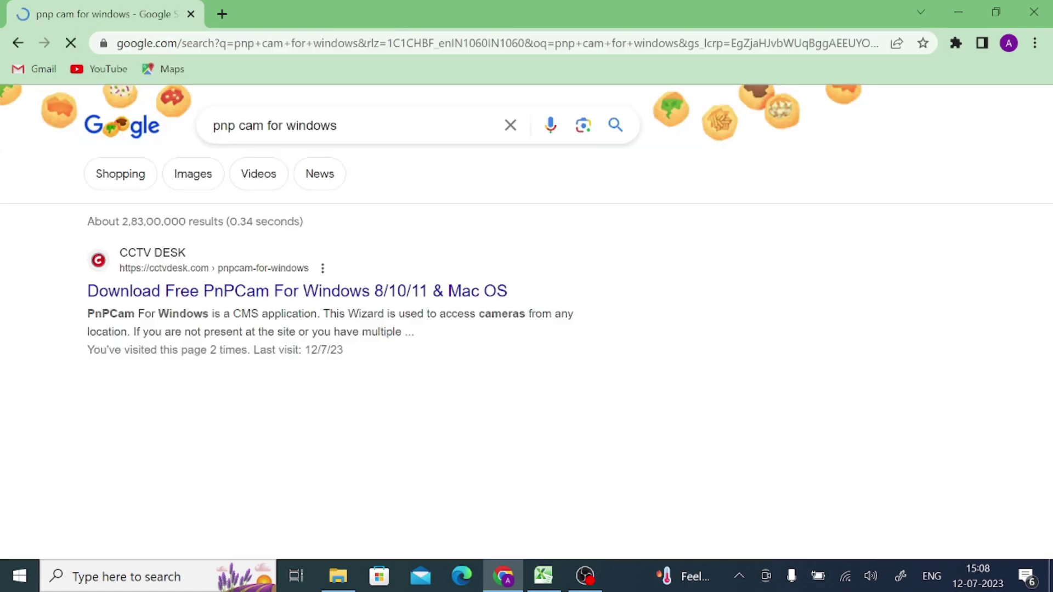
pyautogui.click(249, 294)
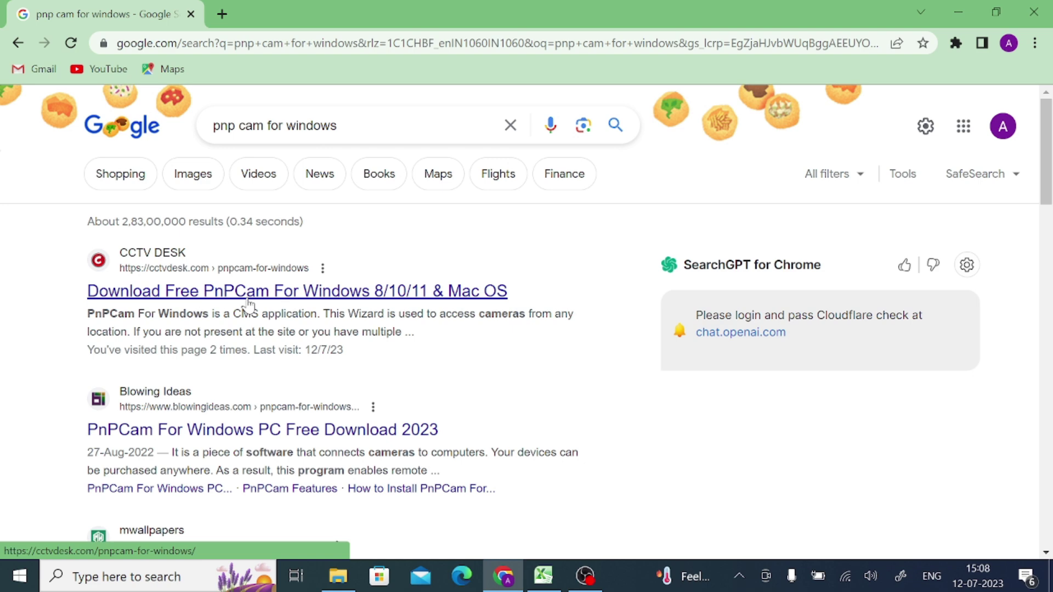
pyautogui.click(248, 299)
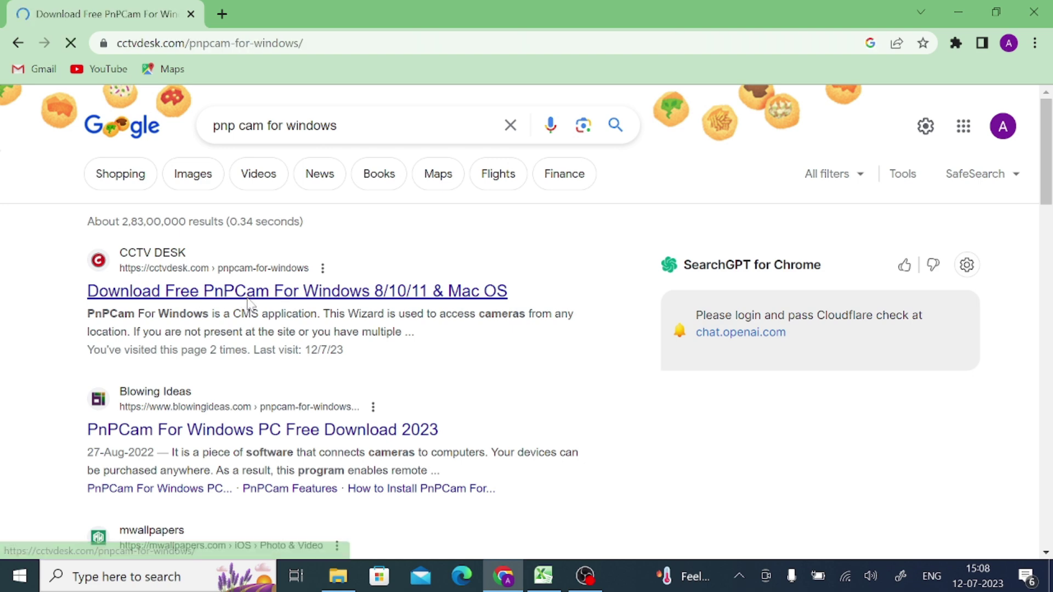
# Scroll down the article and follow the 'Download For PC Windows OS' link
pyautogui.scroll(-4, 310, 364)
pyautogui.scroll(-9, 311, 358)
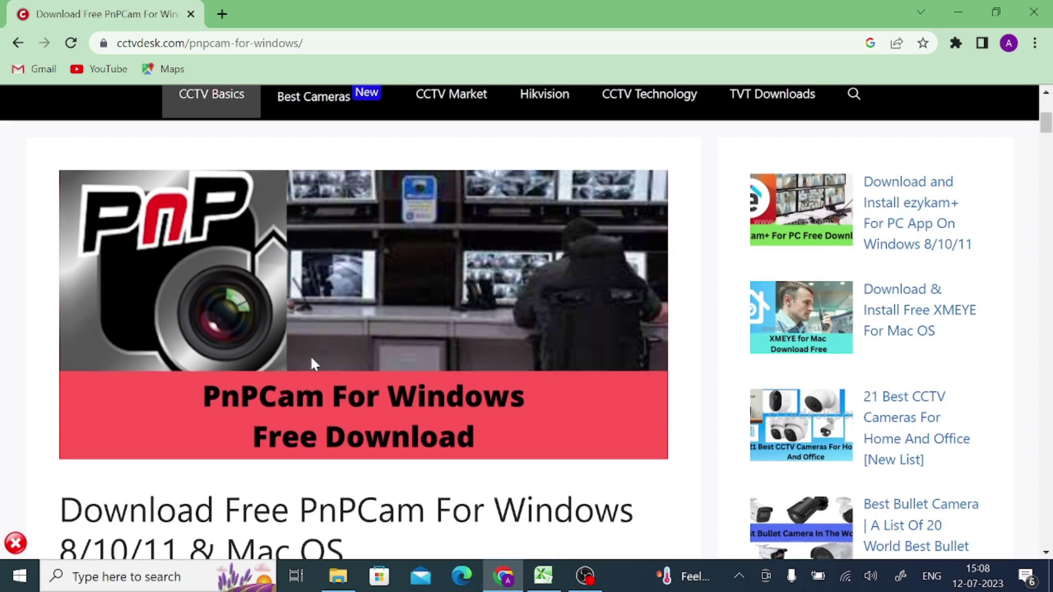
pyautogui.scroll(-4, 311, 364)
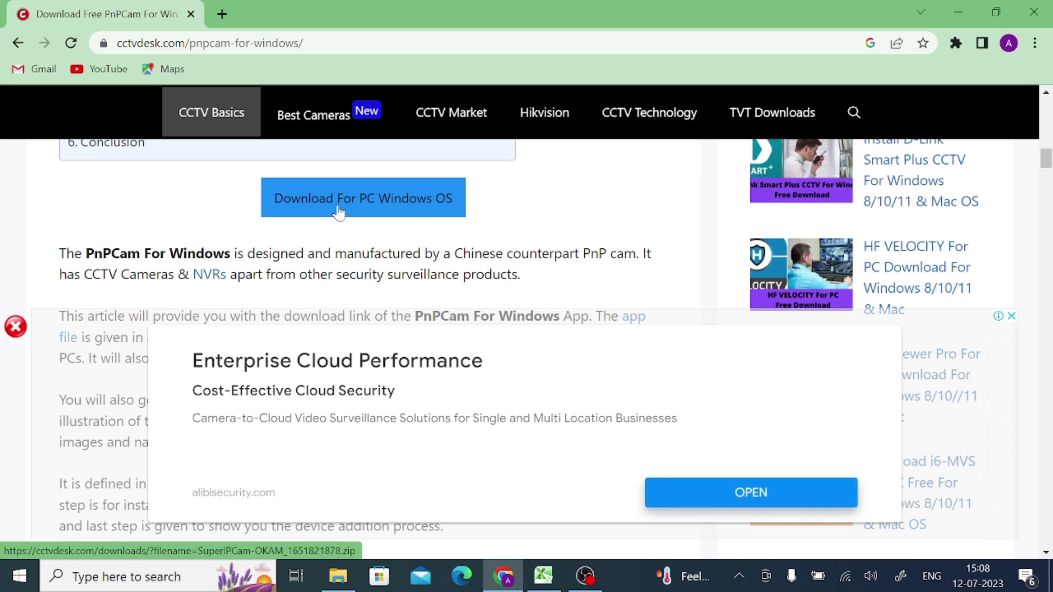
pyautogui.click(395, 214)
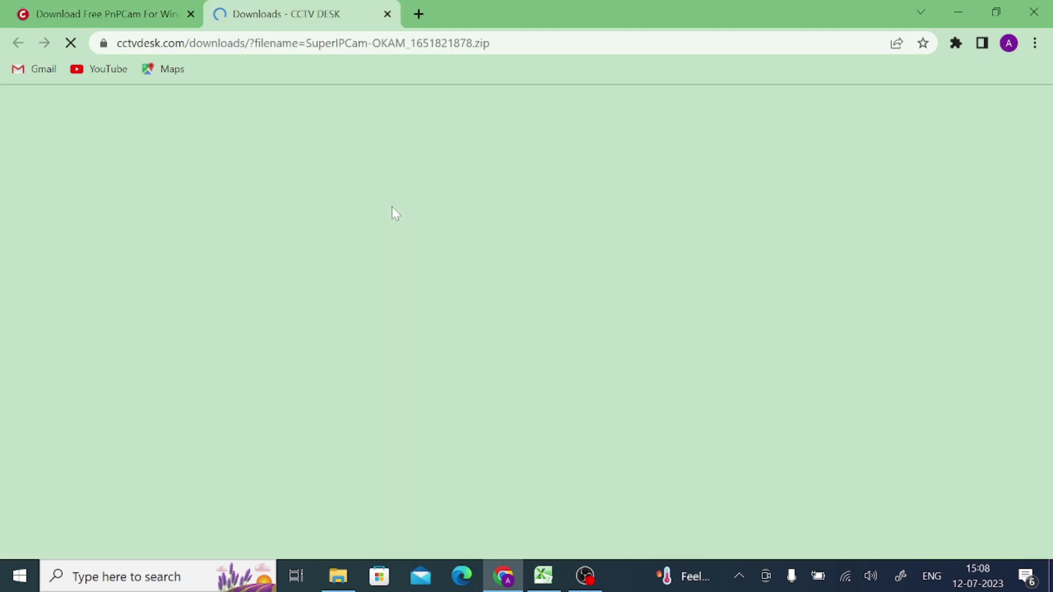
# After the countdown, use the green button to download SuperIPCam-OKAM_1651821878.zip
pyautogui.scroll(-7, 395, 214)
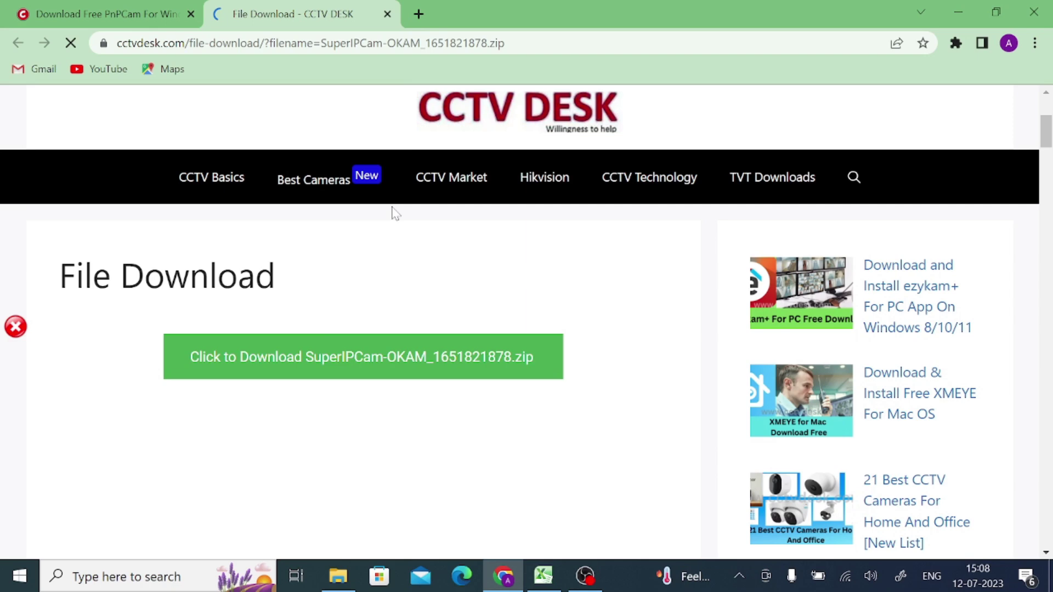
pyautogui.scroll(-3, 392, 210)
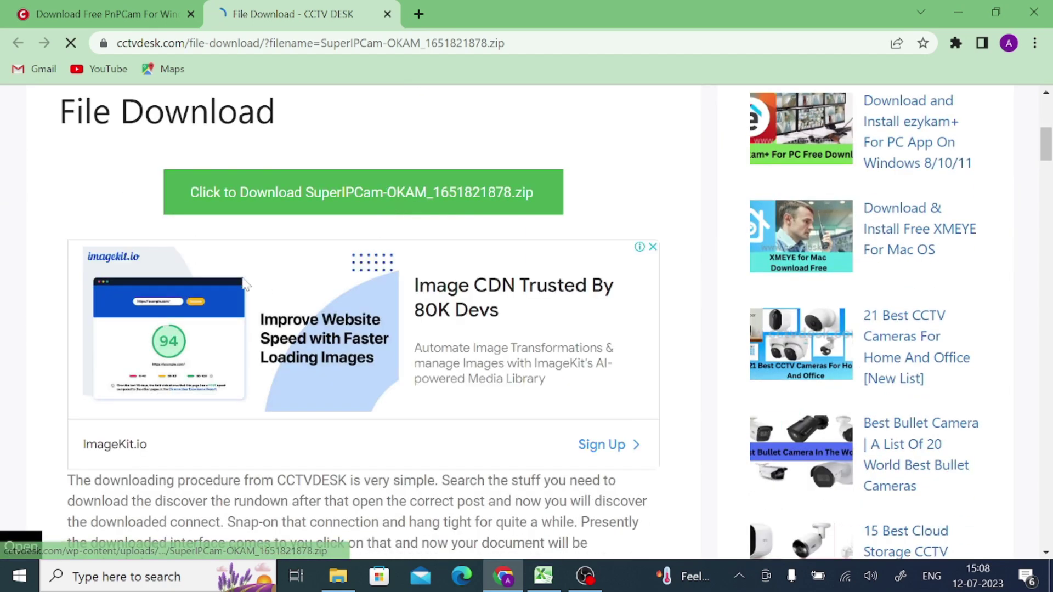
pyautogui.click(324, 196)
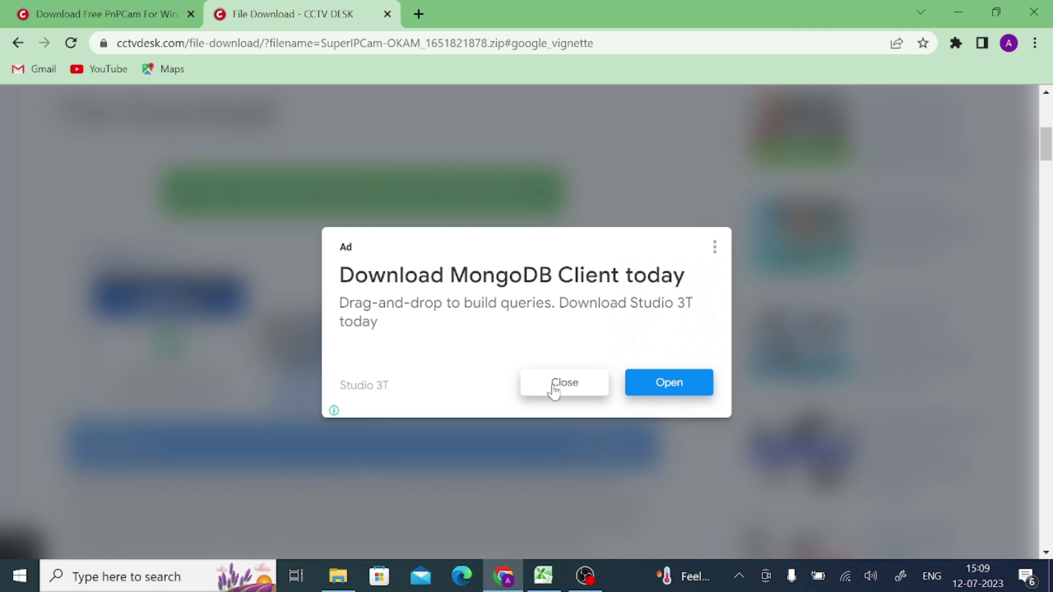
# Close the ad and show the downloaded SuperIPCam-OKAM_1651821878.zip in its Downloads folder
pyautogui.click(554, 384)
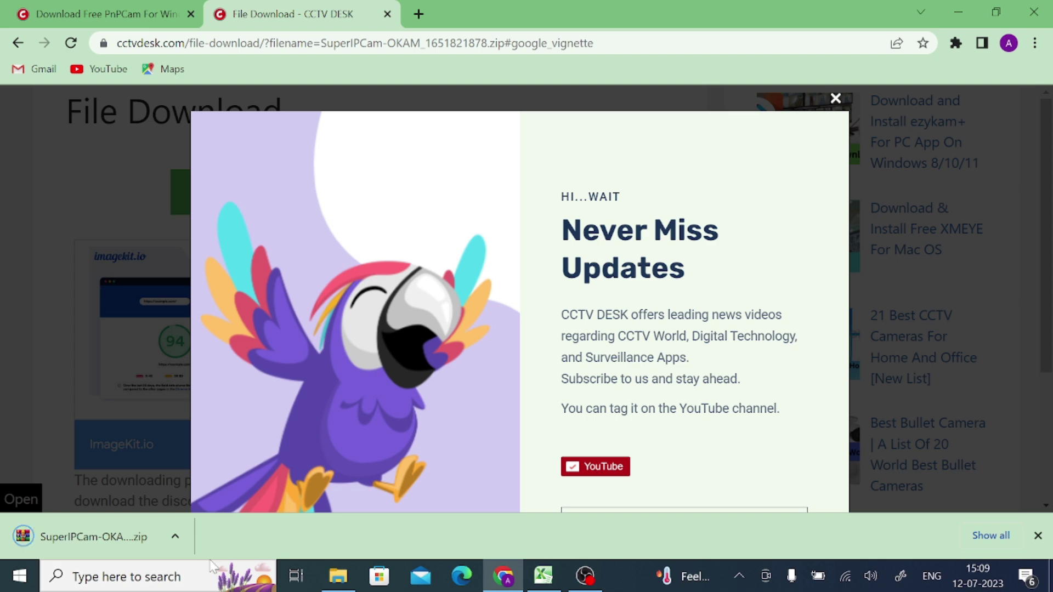
pyautogui.click(174, 539)
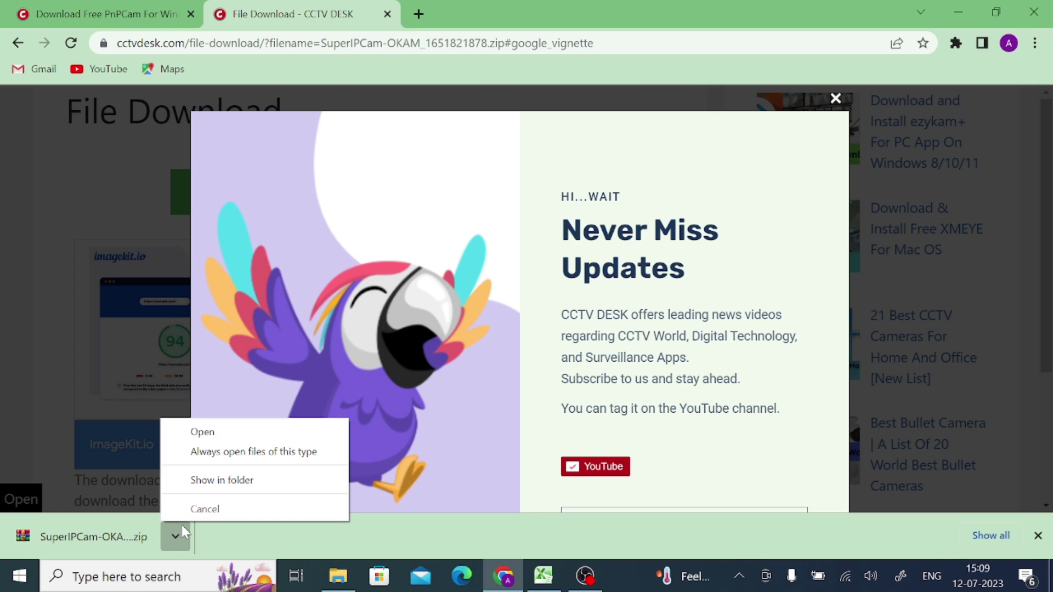
pyautogui.click(206, 483)
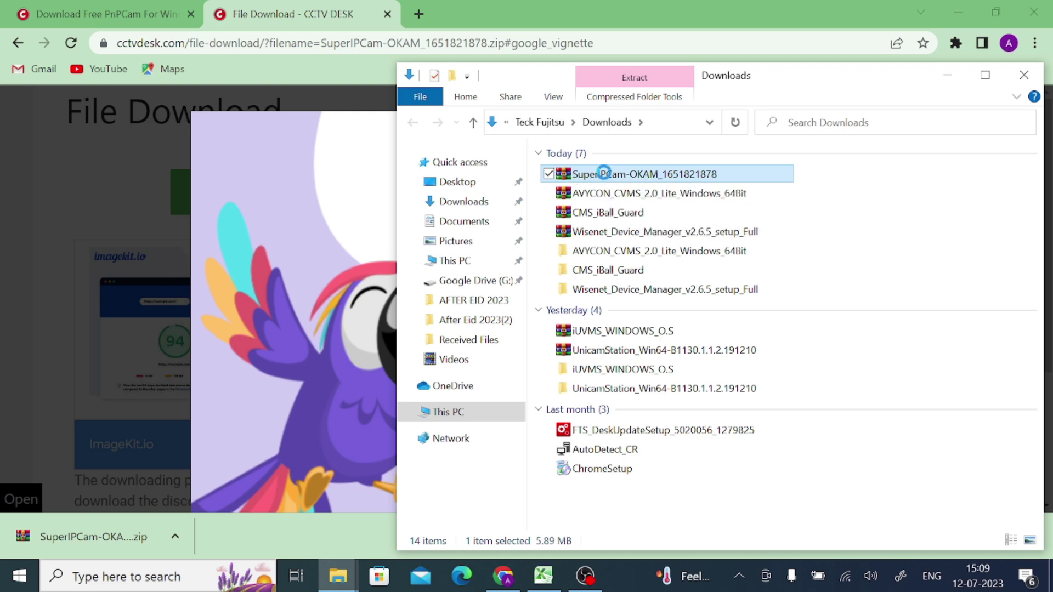
pyautogui.rightClick(598, 174)
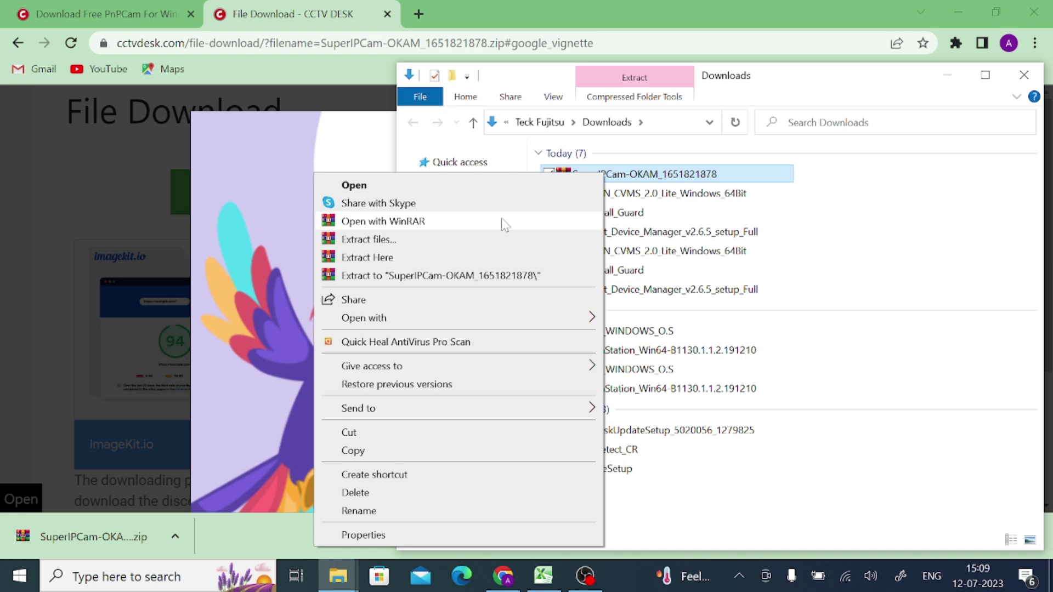
pyautogui.click(451, 275)
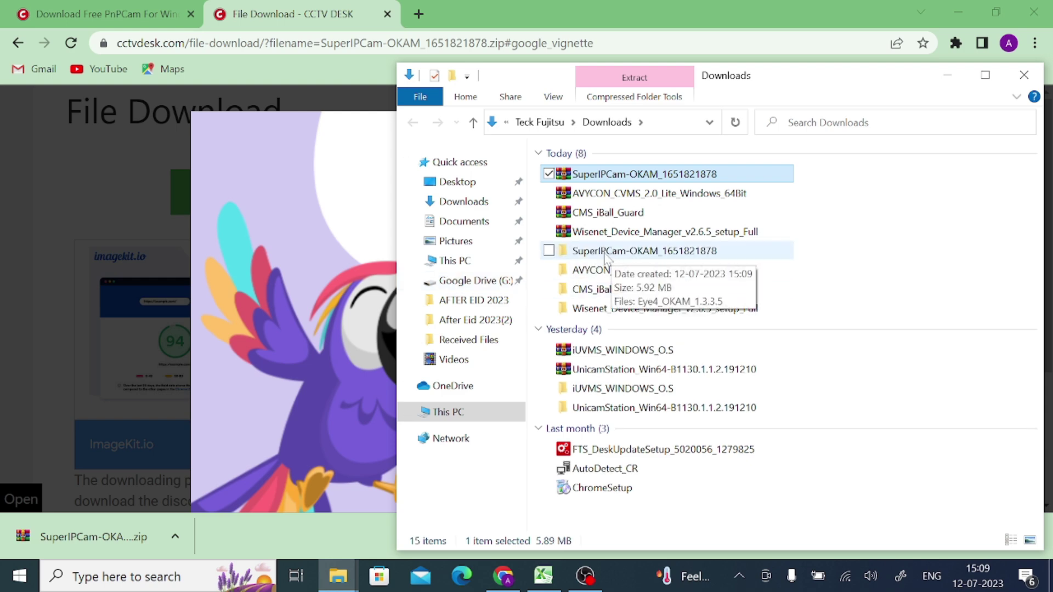
pyautogui.doubleClick(608, 253)
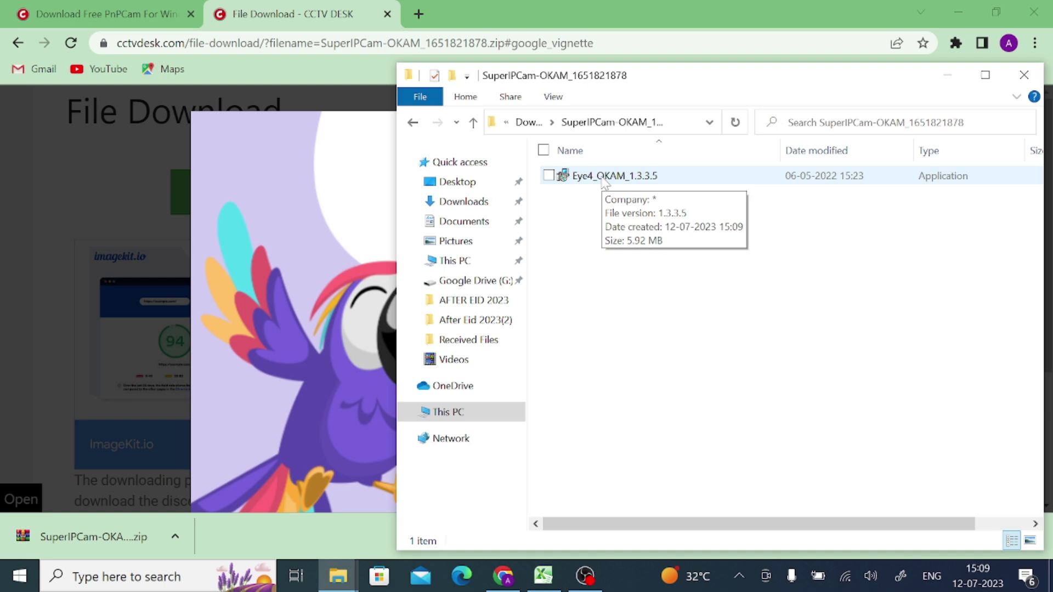
pyautogui.click(604, 179)
pyautogui.rightClick(604, 179)
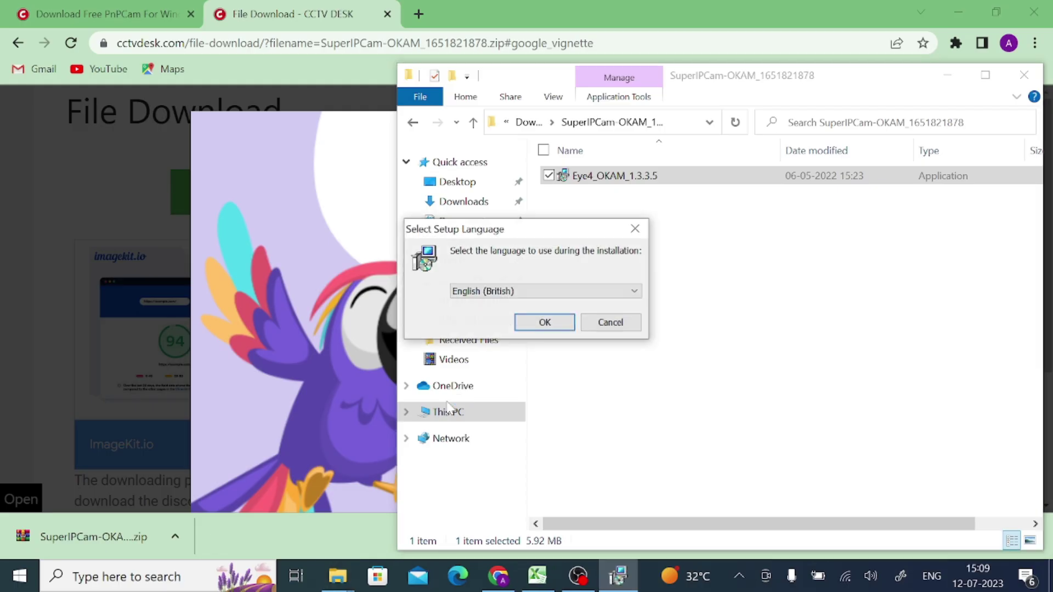
# Install O-KAM in English (British) with default location and Start Menu folder, then run it
pyautogui.click(549, 327)
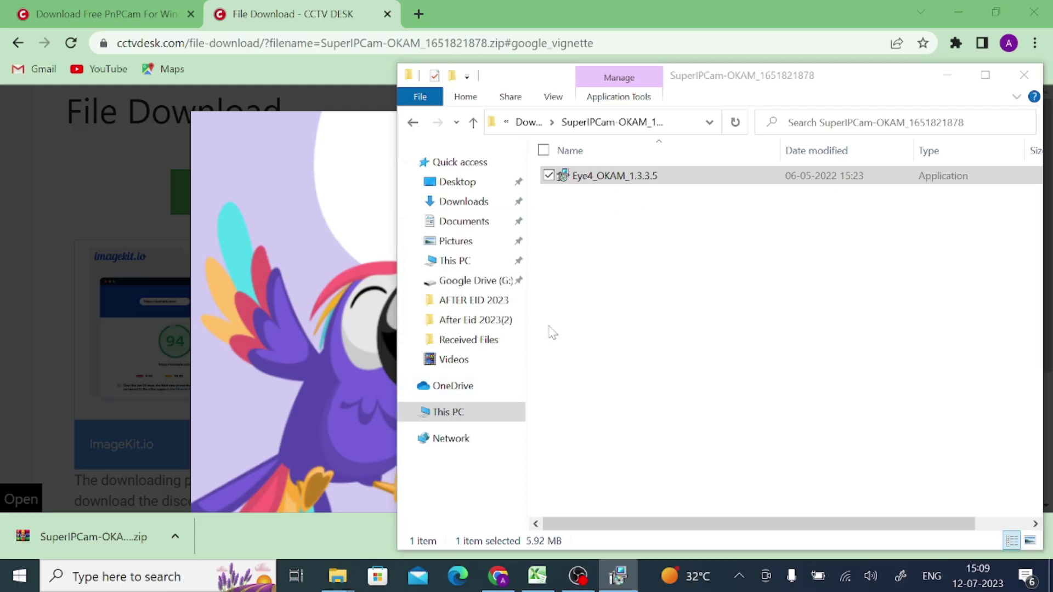
pyautogui.click(620, 420)
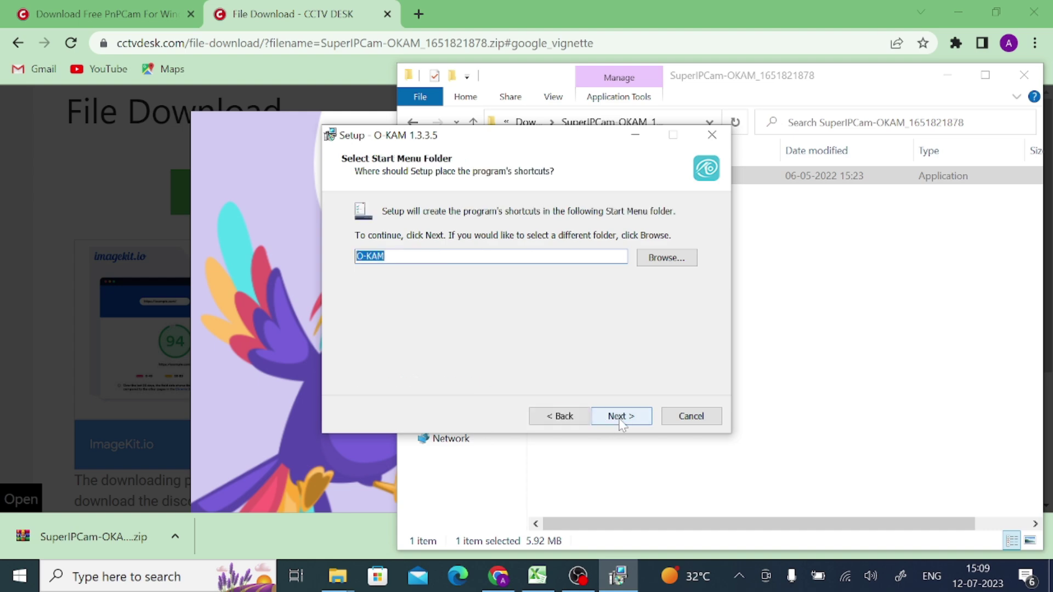
pyautogui.click(620, 420)
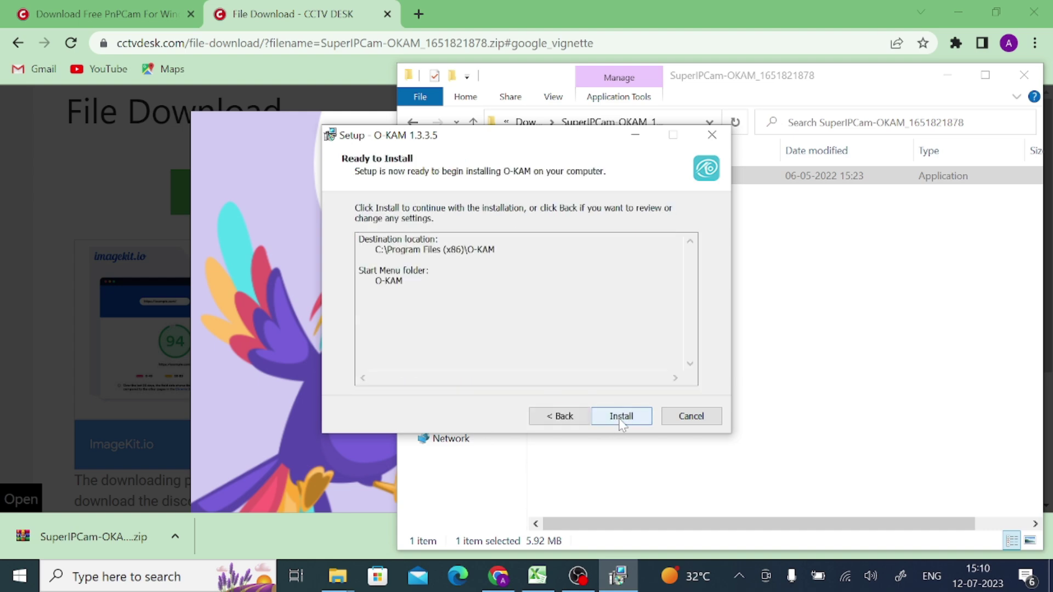
pyautogui.click(620, 420)
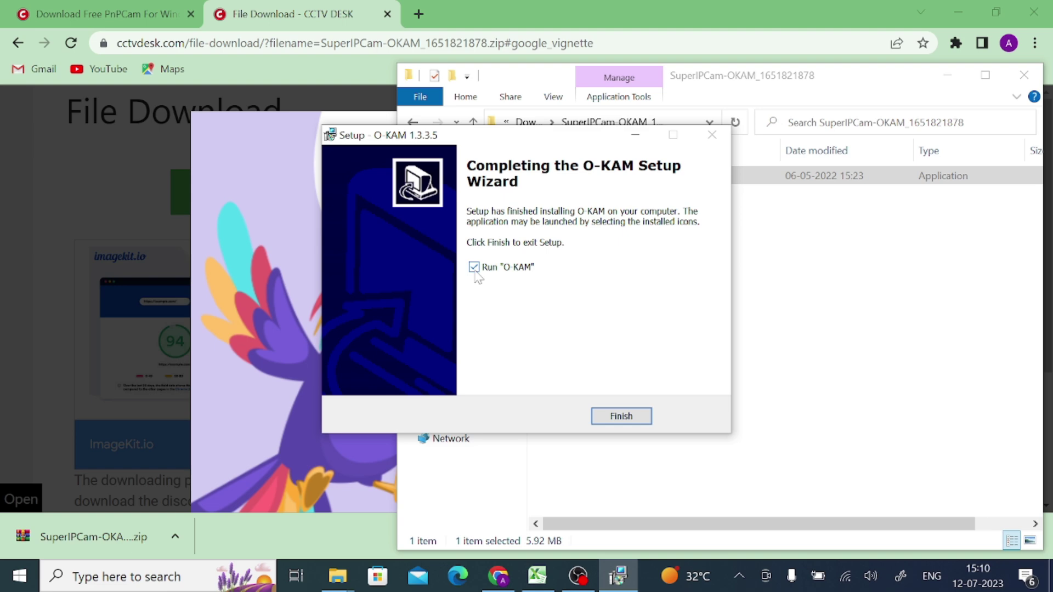
pyautogui.click(631, 421)
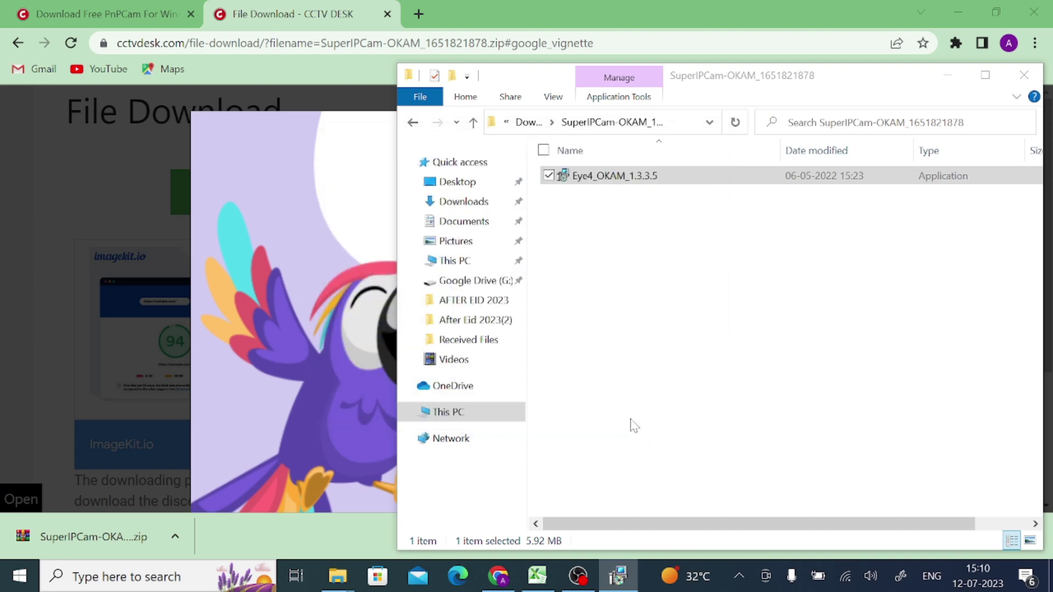
# Register a new O-KAM account with an account name and confirmed password
pyautogui.click(954, 5)
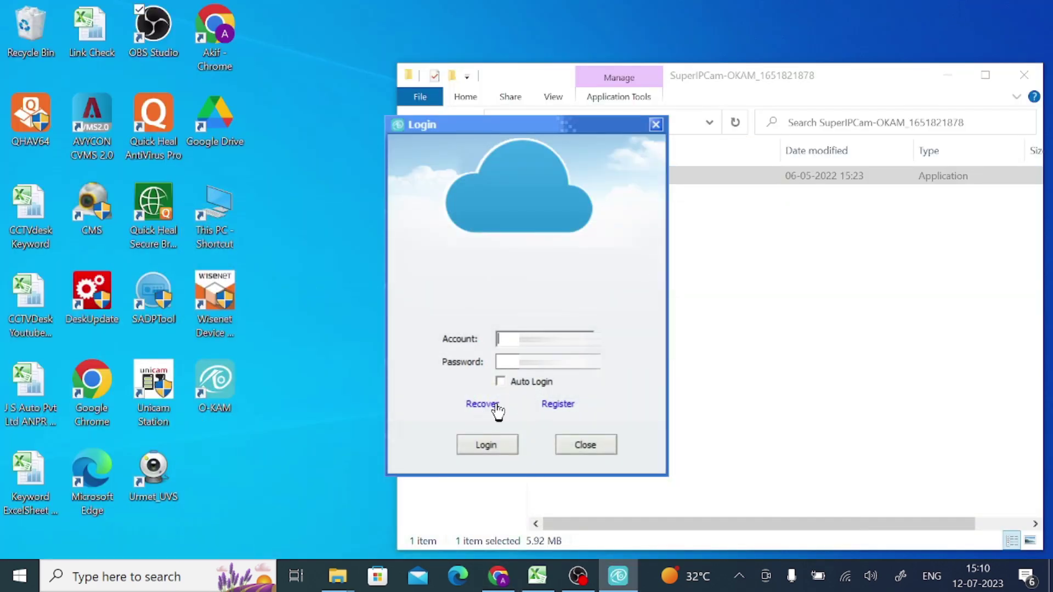
pyautogui.click(551, 406)
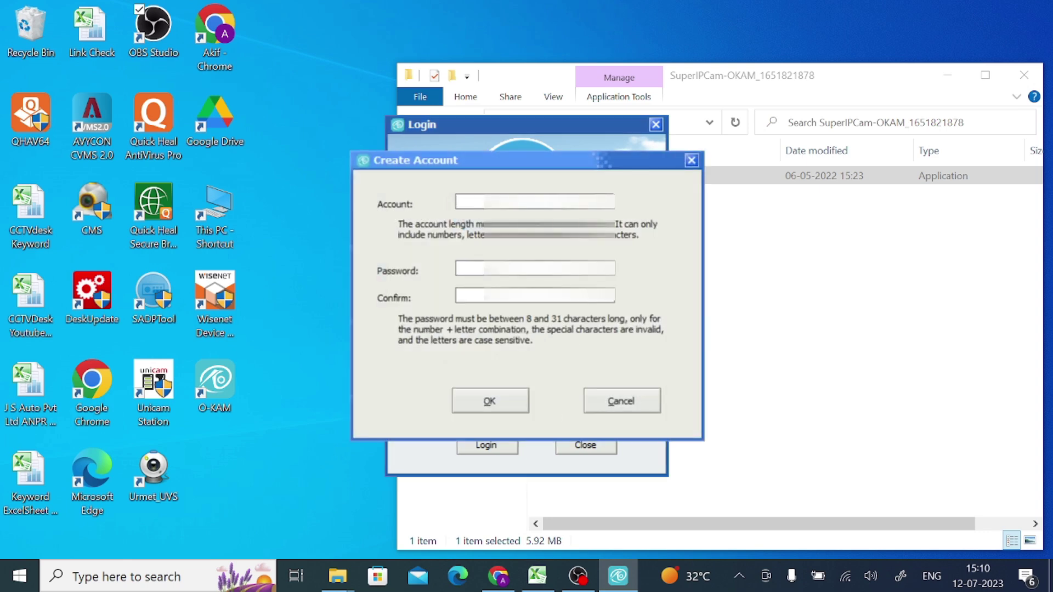
pyautogui.write('Teck12')
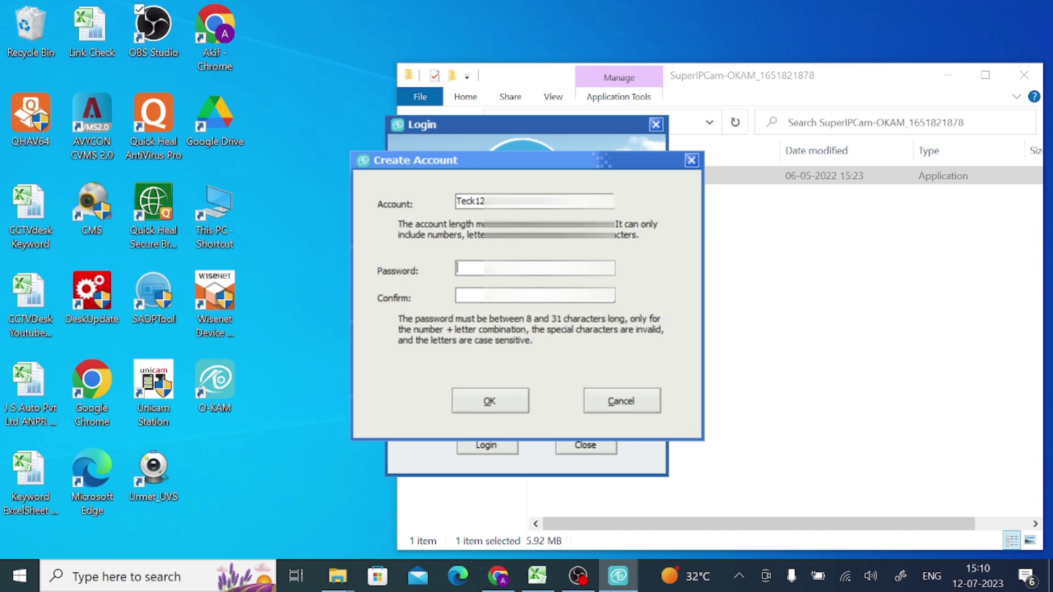
pyautogui.write('******')
pyautogui.click(457, 295)
pyautogui.write('***')
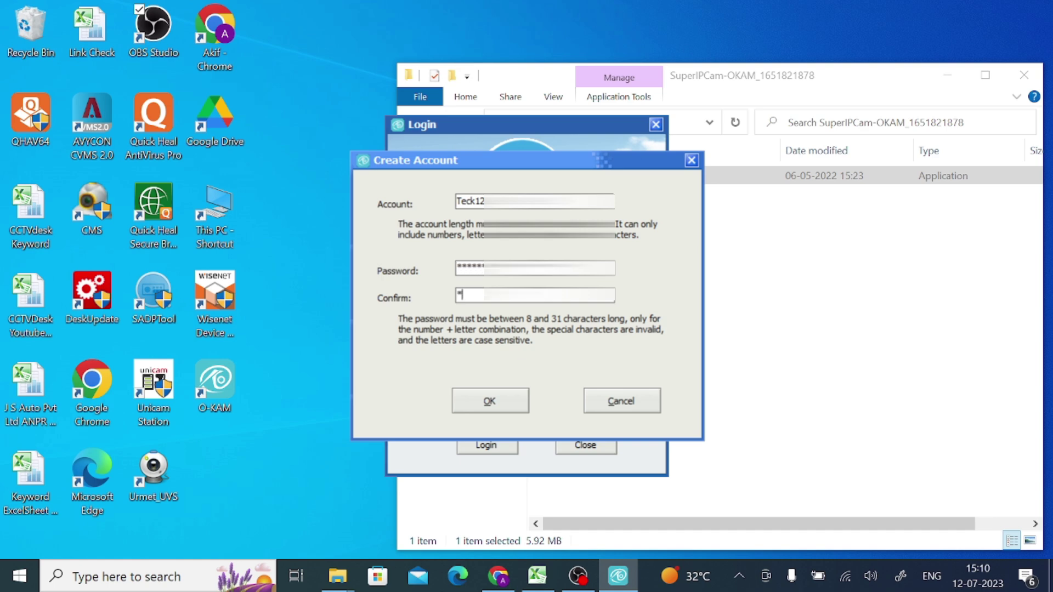
pyautogui.write('***')
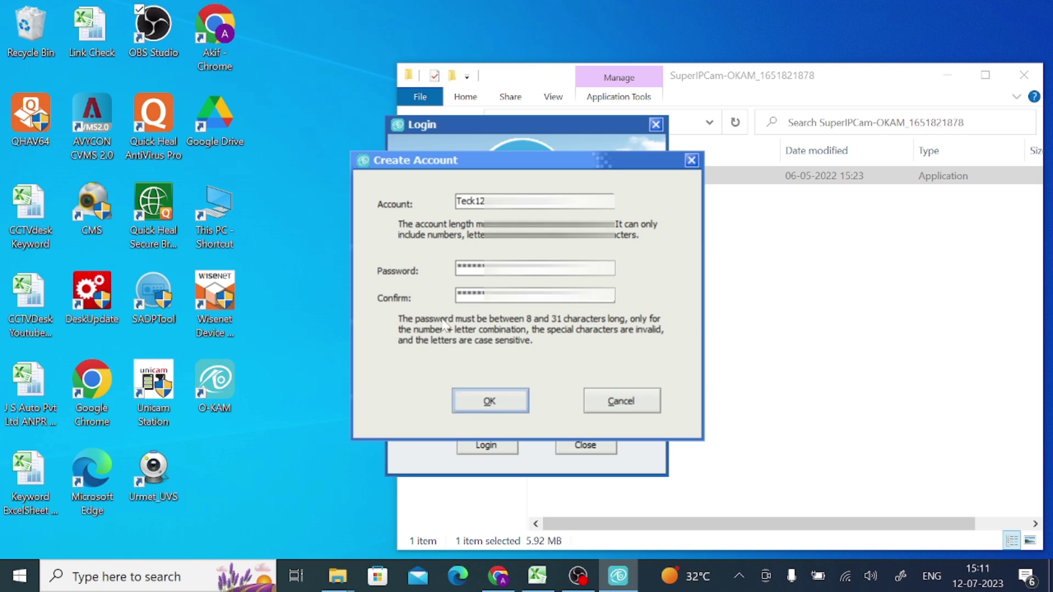
pyautogui.click(472, 407)
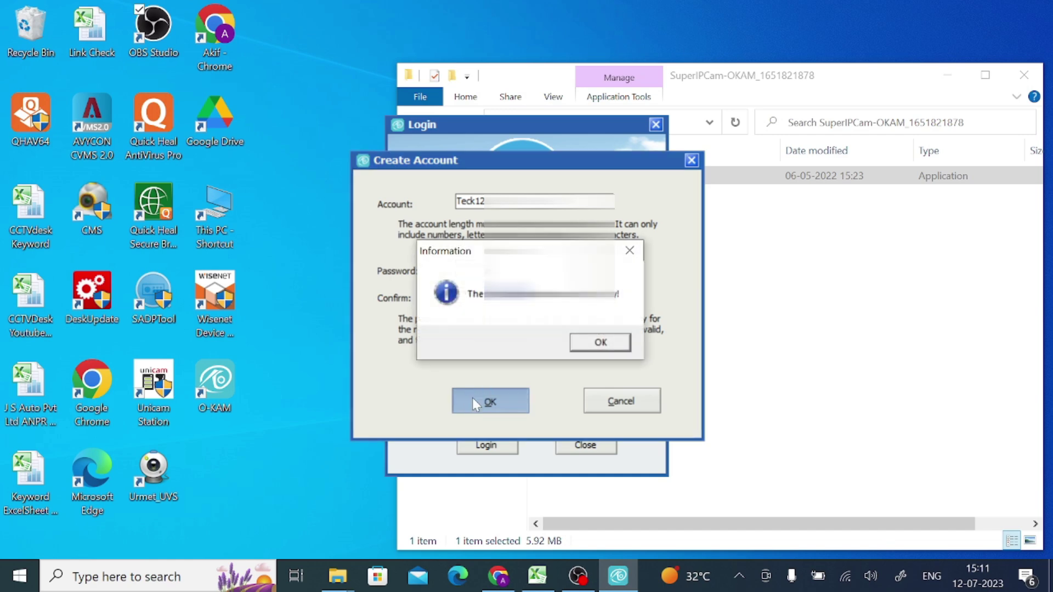
# Dismiss the registration message, enable Auto Login, and sign in with the new account
pyautogui.click(603, 341)
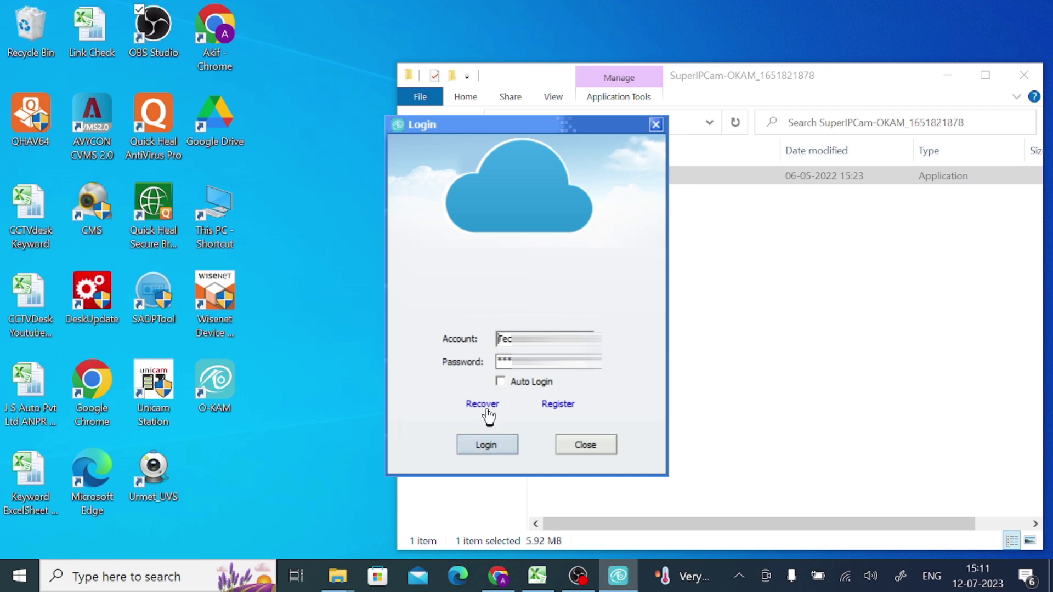
pyautogui.click(500, 381)
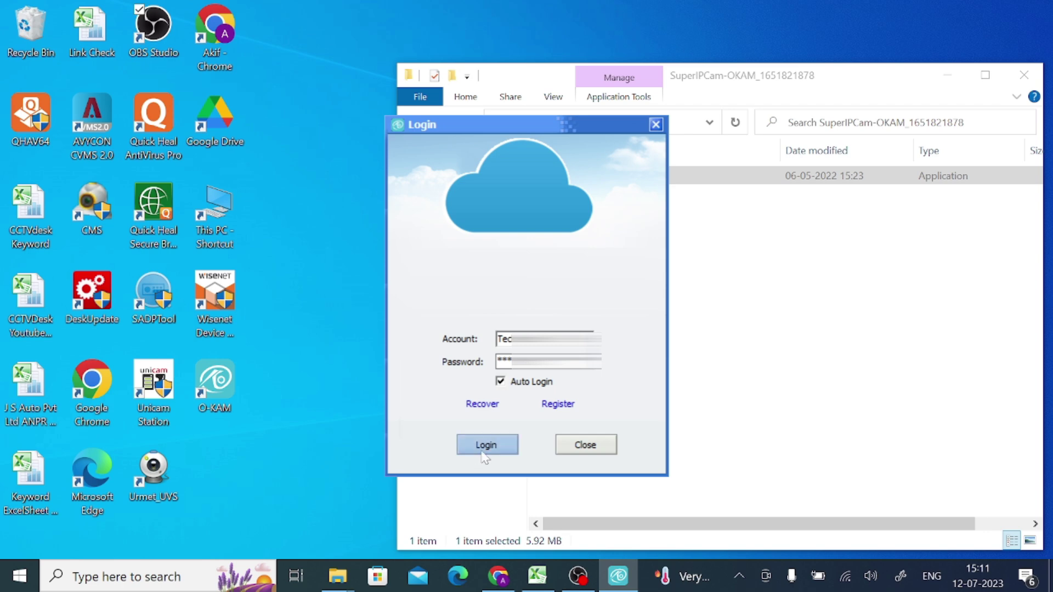
pyautogui.click(484, 457)
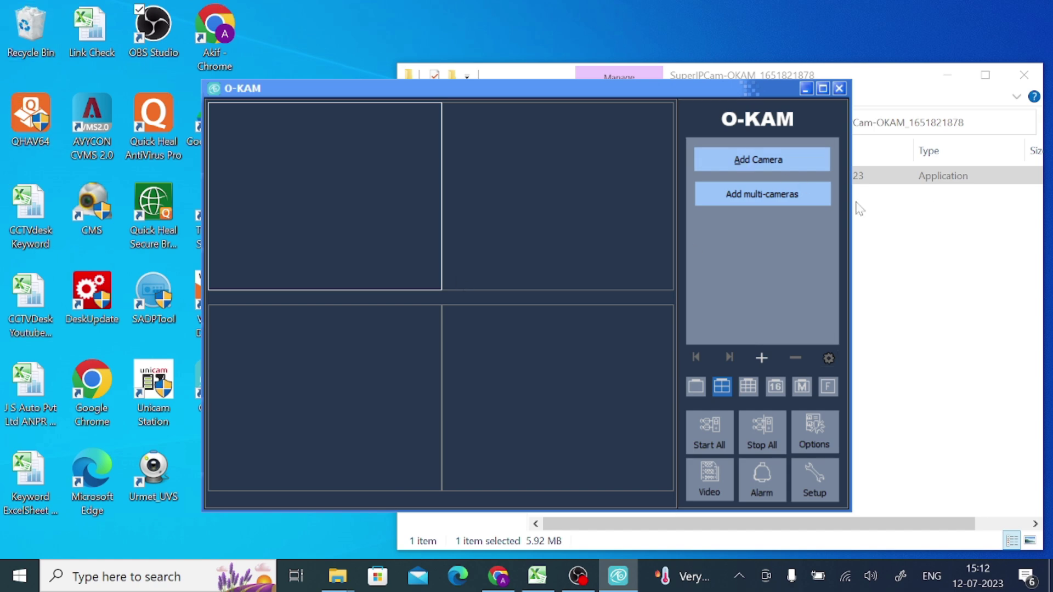
# Maximize O-KAM, switch to the 1 Camera layout, and open the Add Camera dialog
pyautogui.click(953, 82)
pyautogui.click(954, 83)
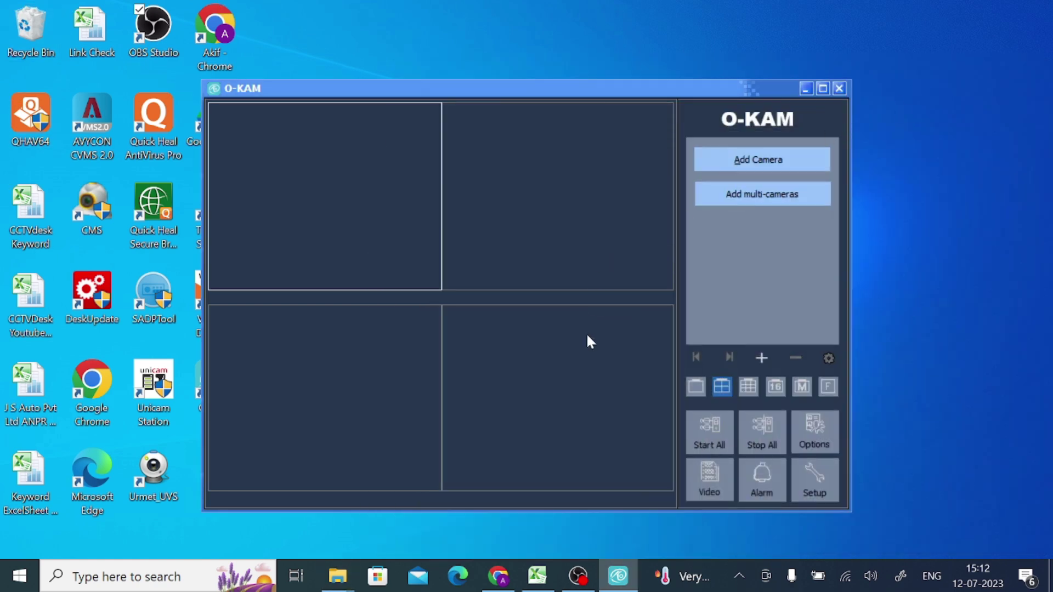
pyautogui.click(823, 89)
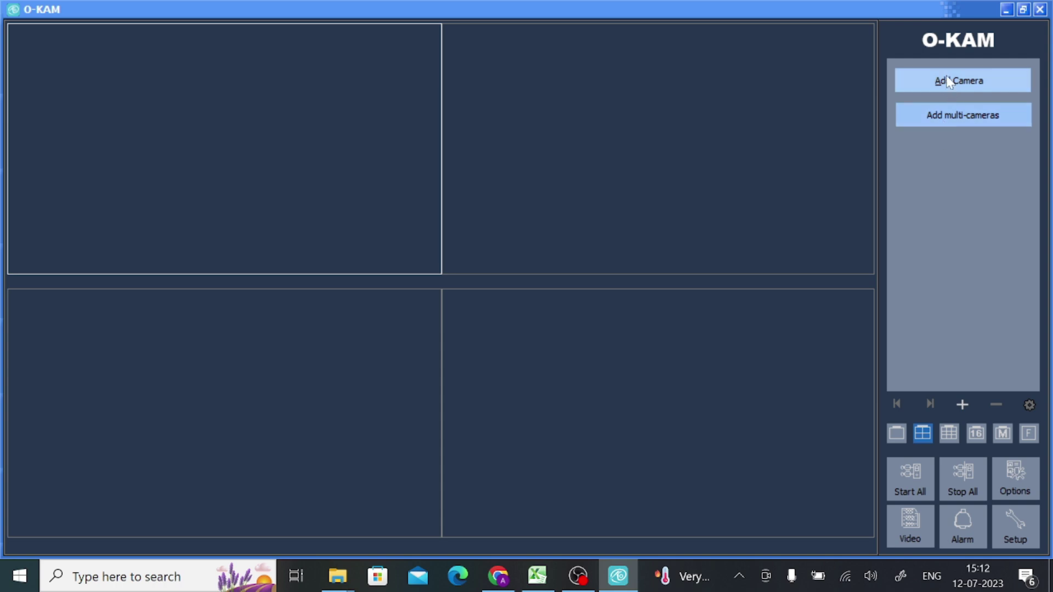
pyautogui.click(899, 433)
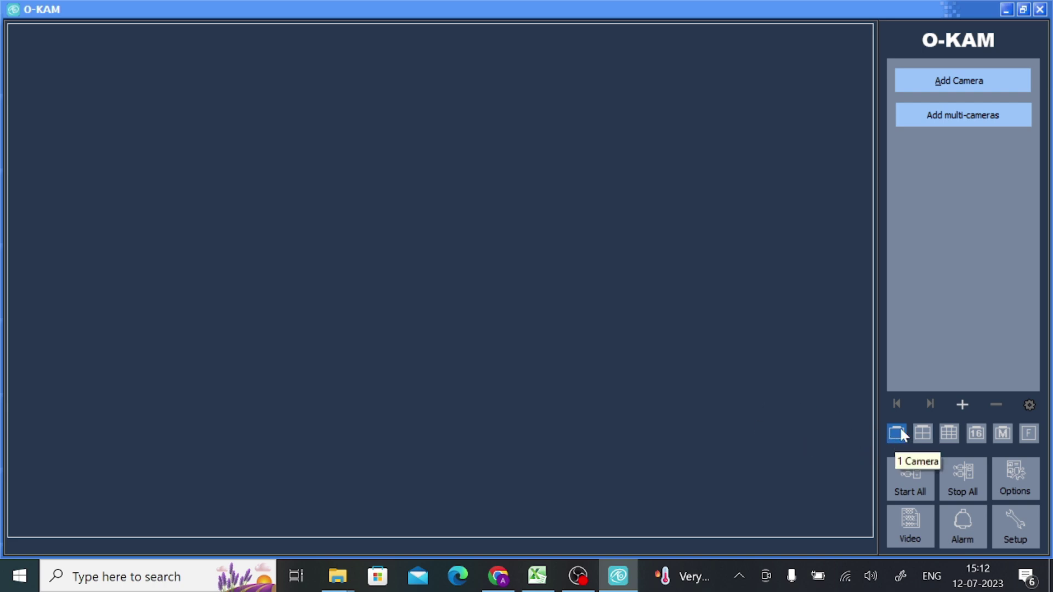
pyautogui.click(967, 80)
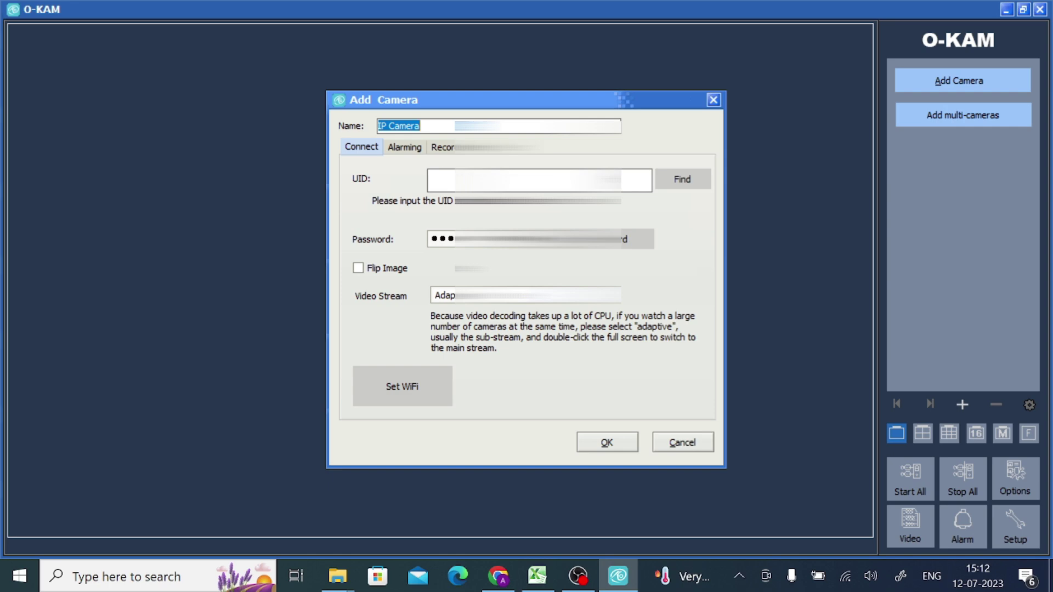
# Type the camera's UID into the Add Camera dialog's UID field
pyautogui.click(433, 180)
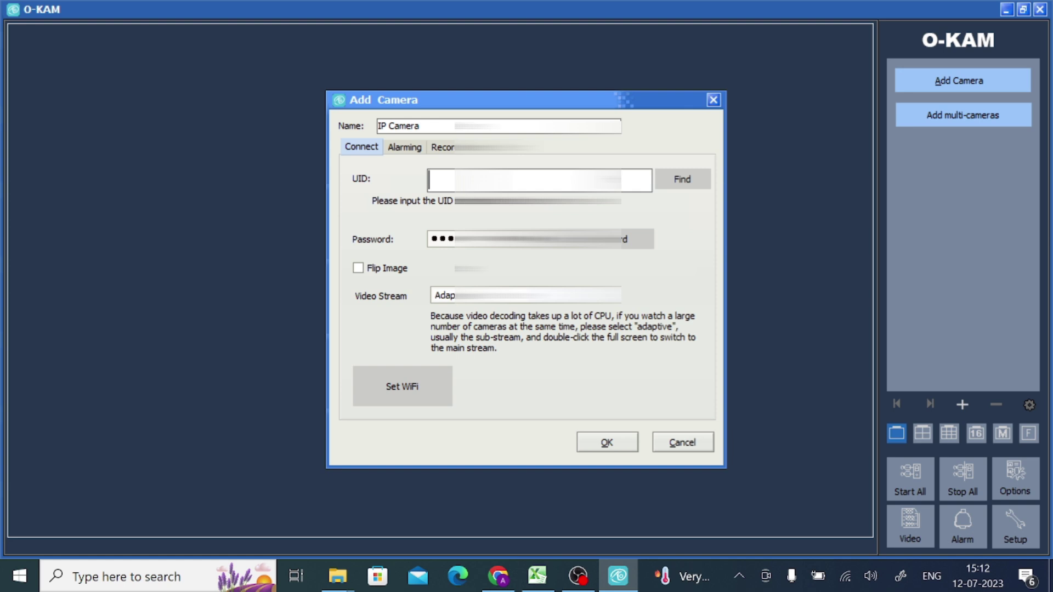
pyautogui.write('7J00')
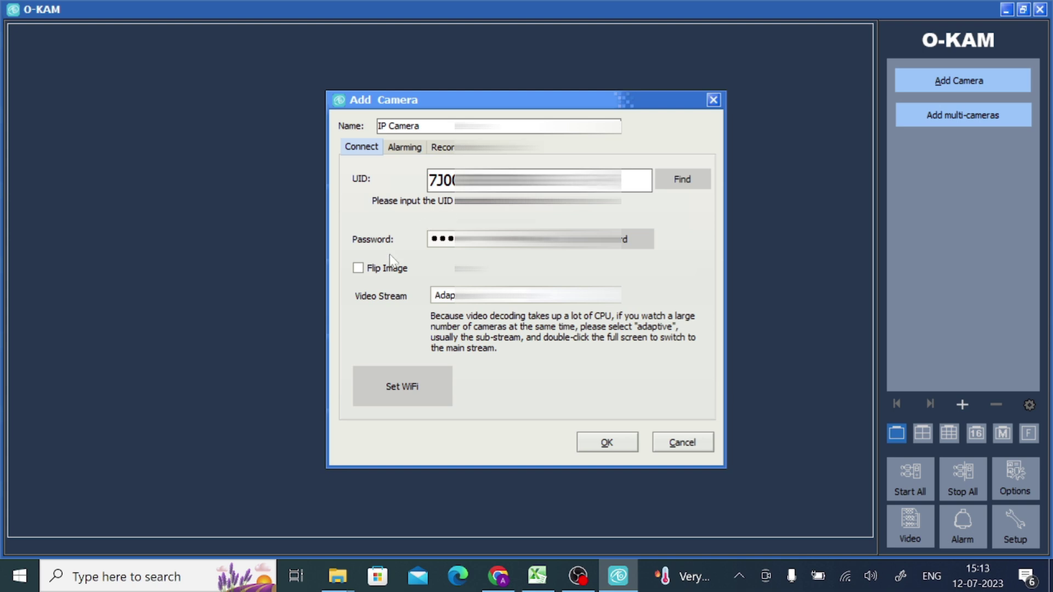
# Enter the camera password and choose Adaptive as the video stream
pyautogui.press('Tab')
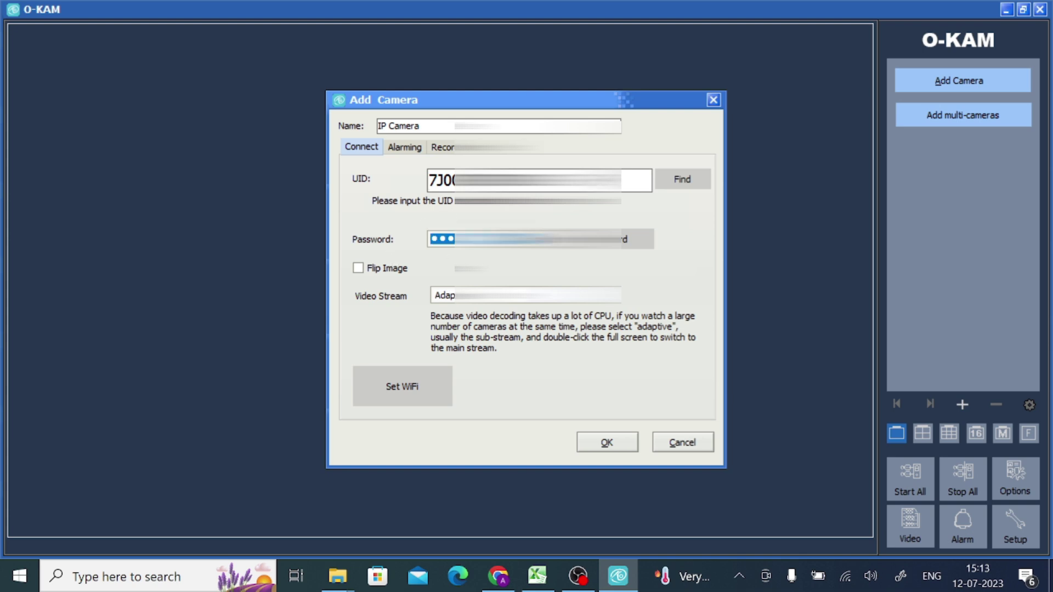
pyautogui.write('********')
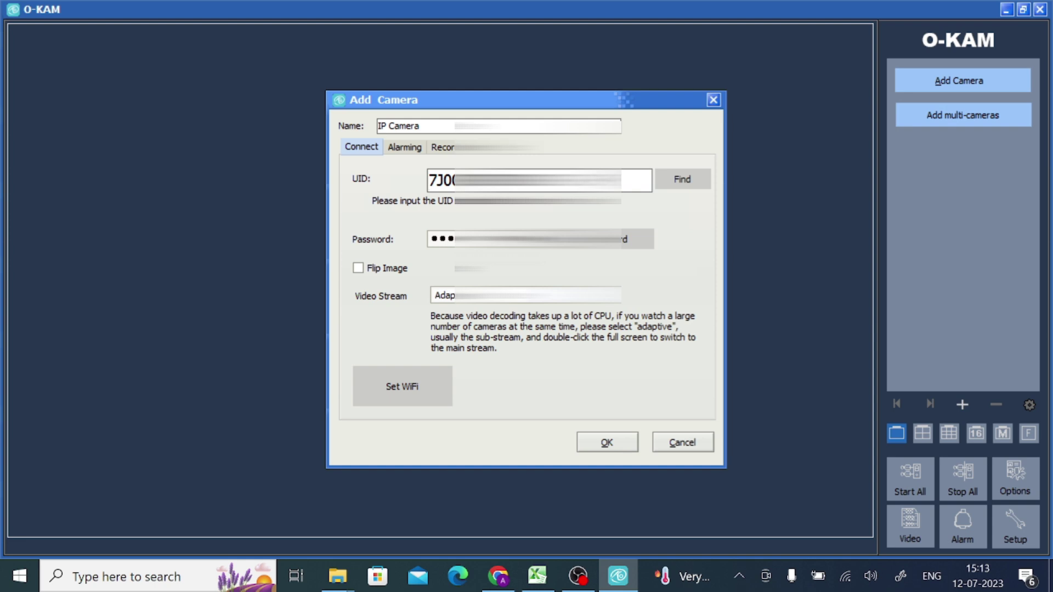
pyautogui.click(462, 303)
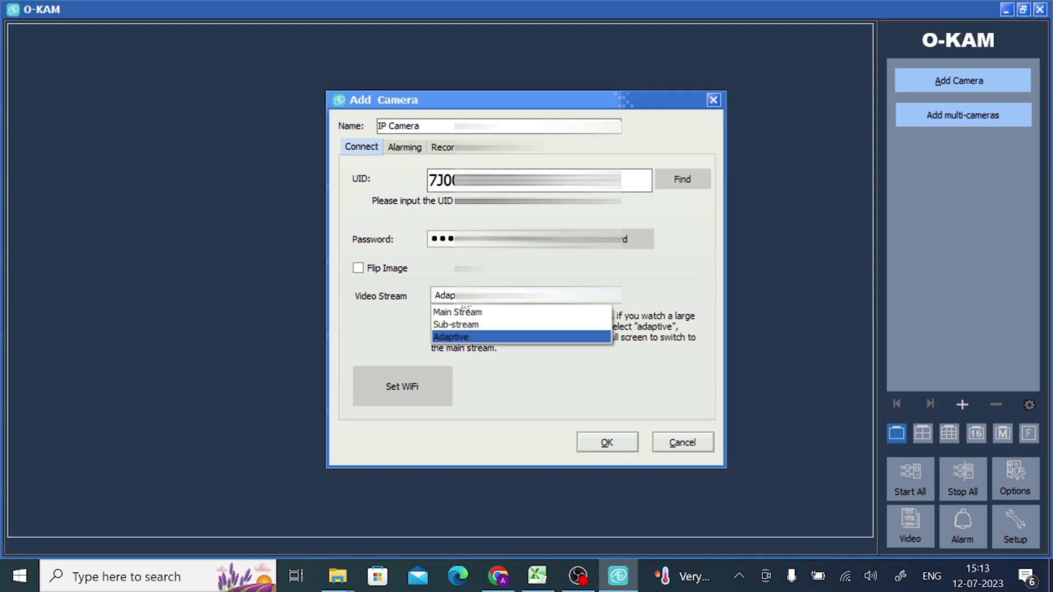
pyautogui.click(459, 338)
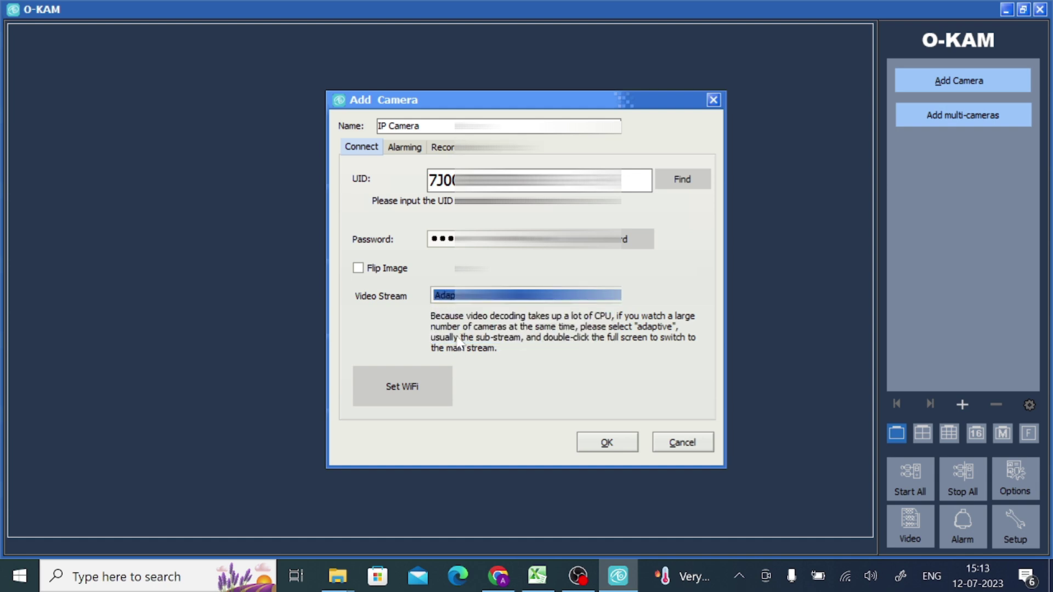